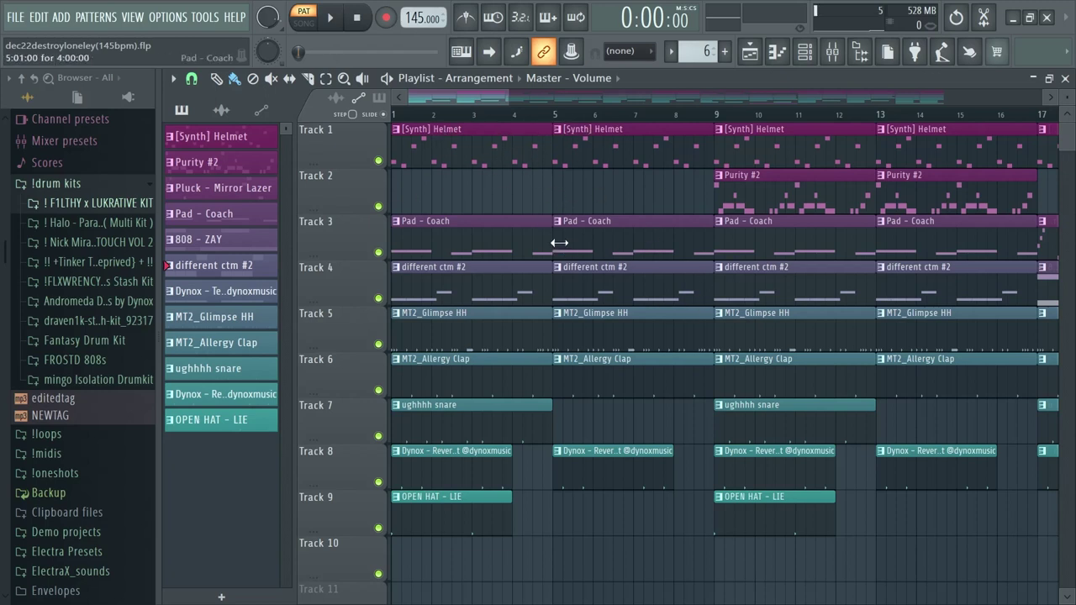
Open the [Synth] Helmet melody in the piano roll and play it back
double_click(422, 160)
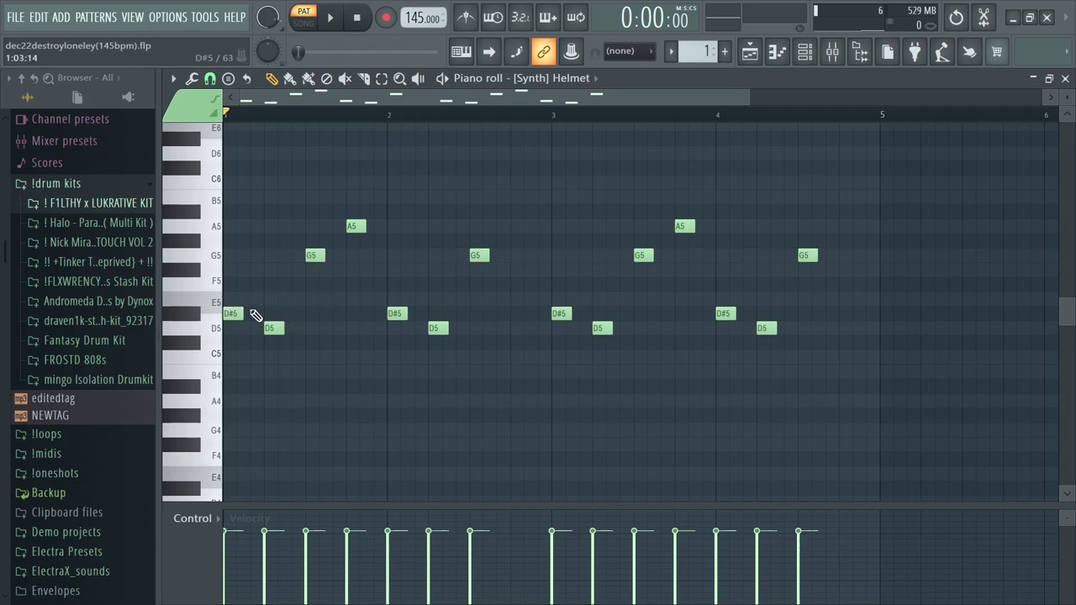
key("space")
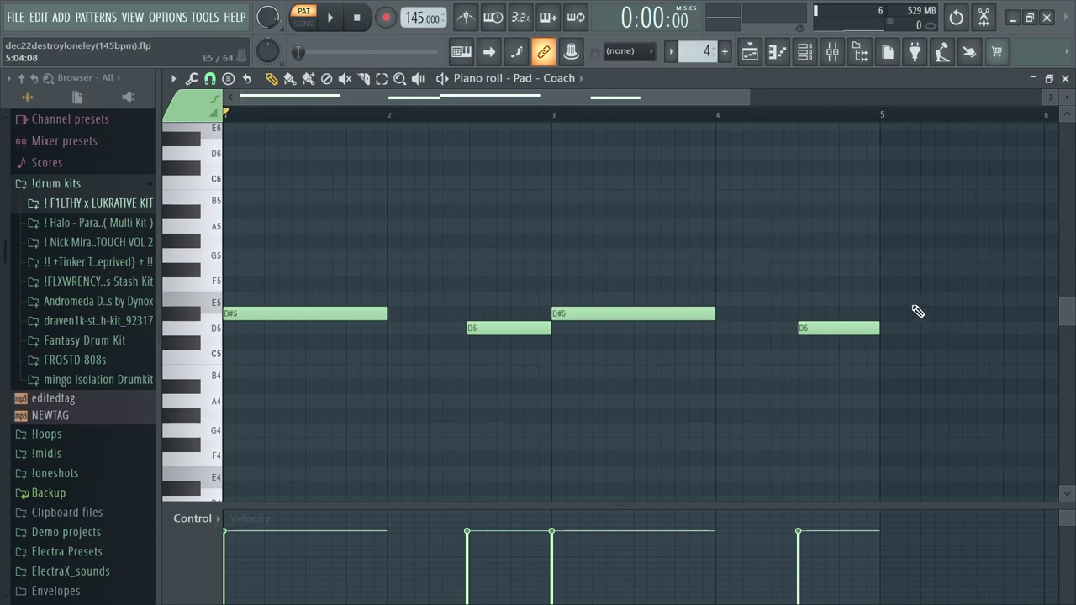
Audition the Pad - Coach pattern, then switch the piano roll to the Purity #2 melody
key("space")
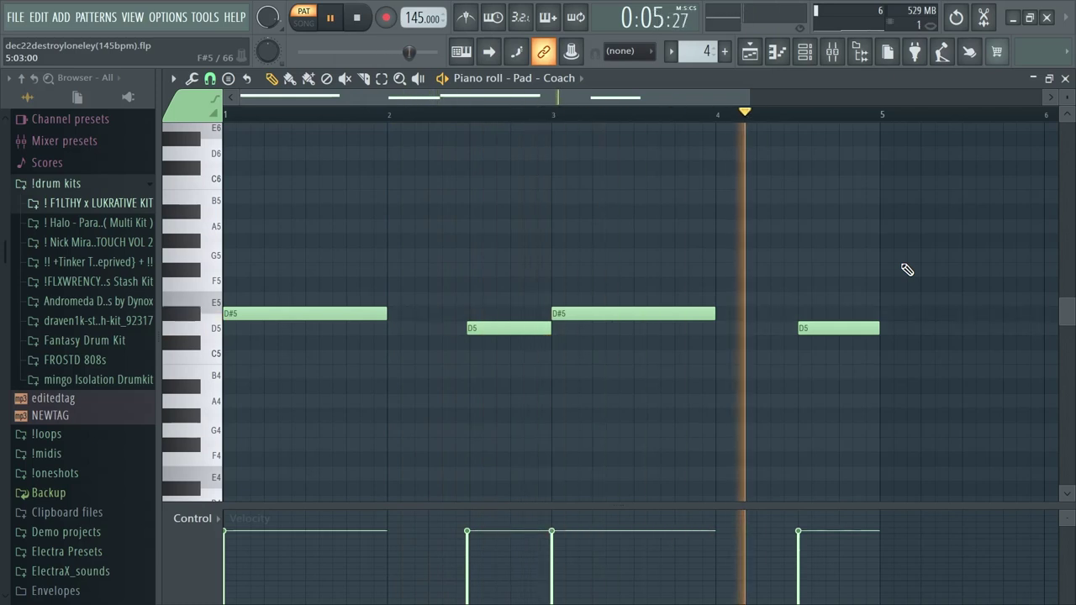
key("space")
key("KP_Subtract")
key("KP_Subtract")
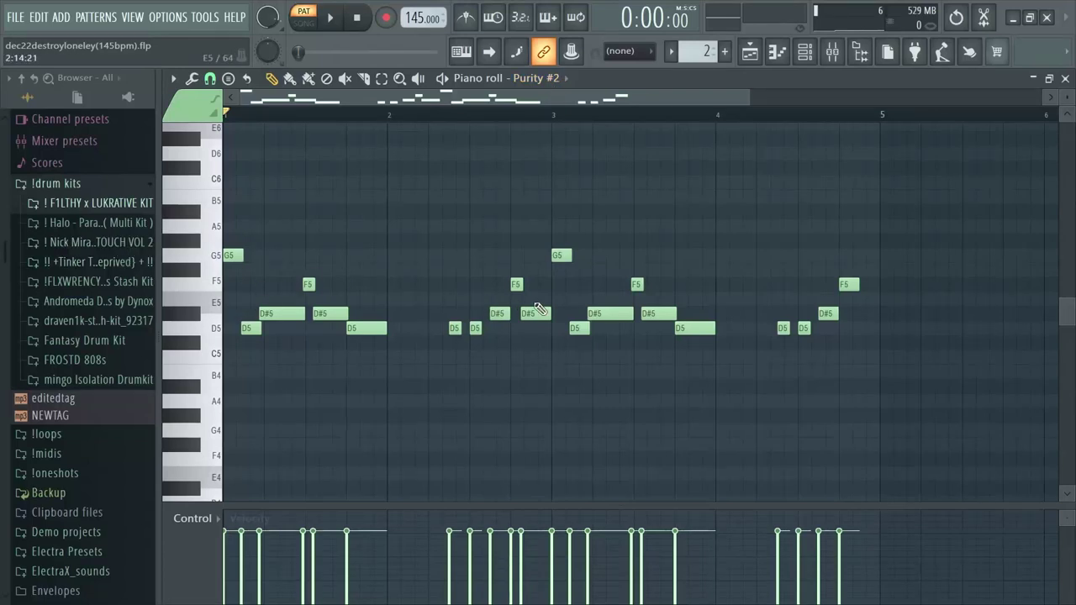
Zoom in and audition the Purity #2 melody, then move on to the Pluck - Mirror Lazer pattern
scroll(357, 314, "up", 4)
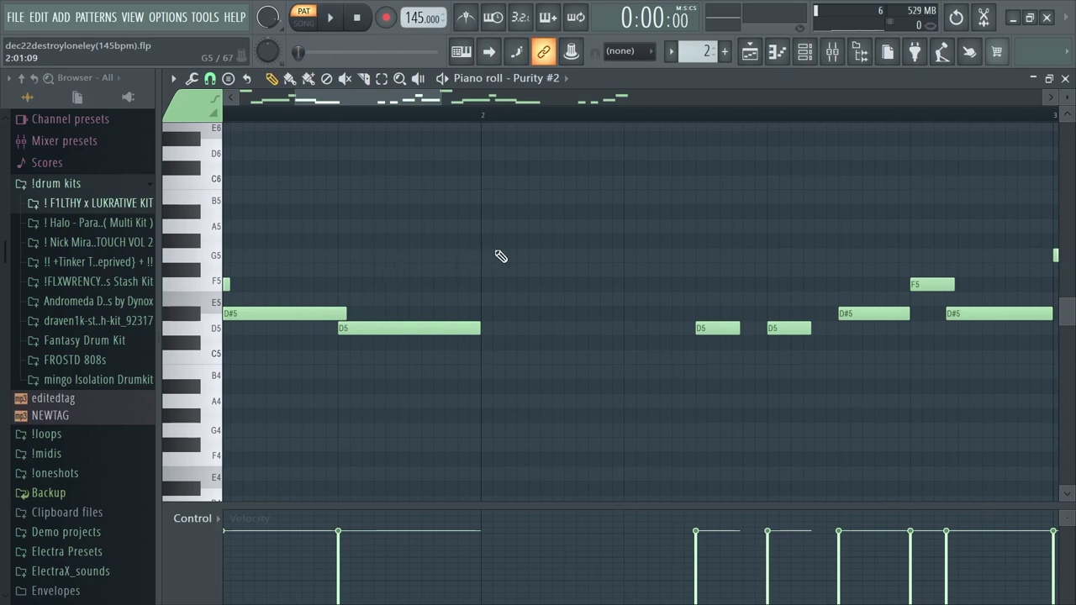
scroll(805, 327, "down", 4)
key("space")
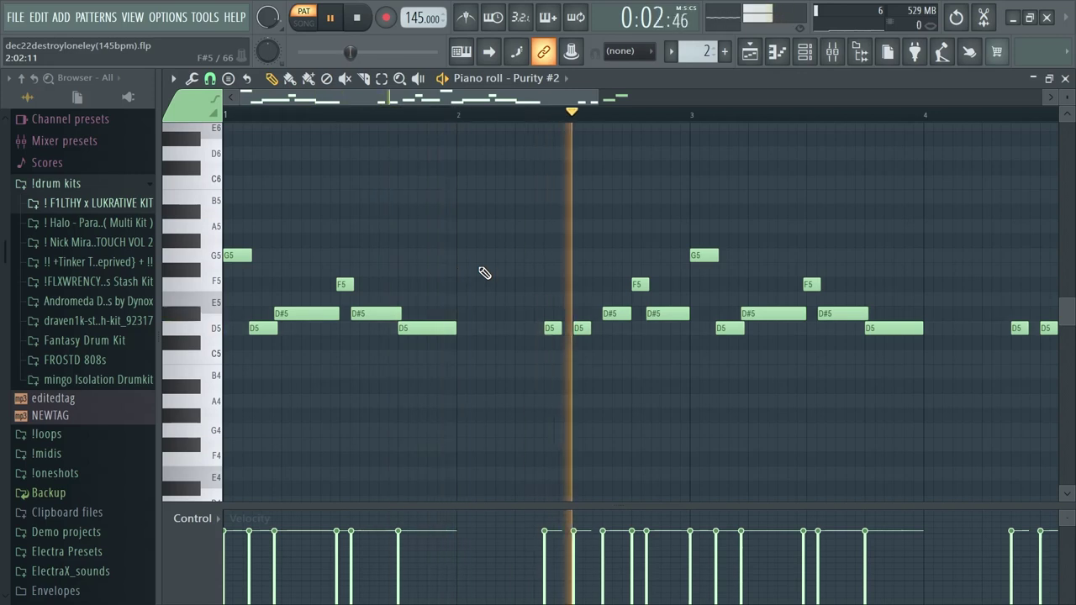
scroll(559, 253, "down", 1)
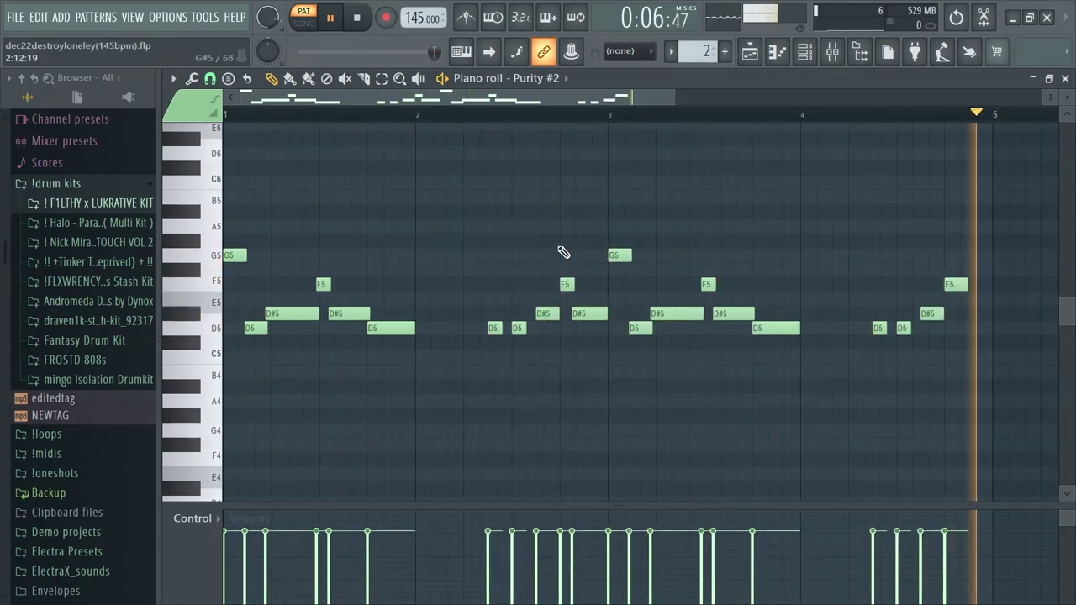
key("space")
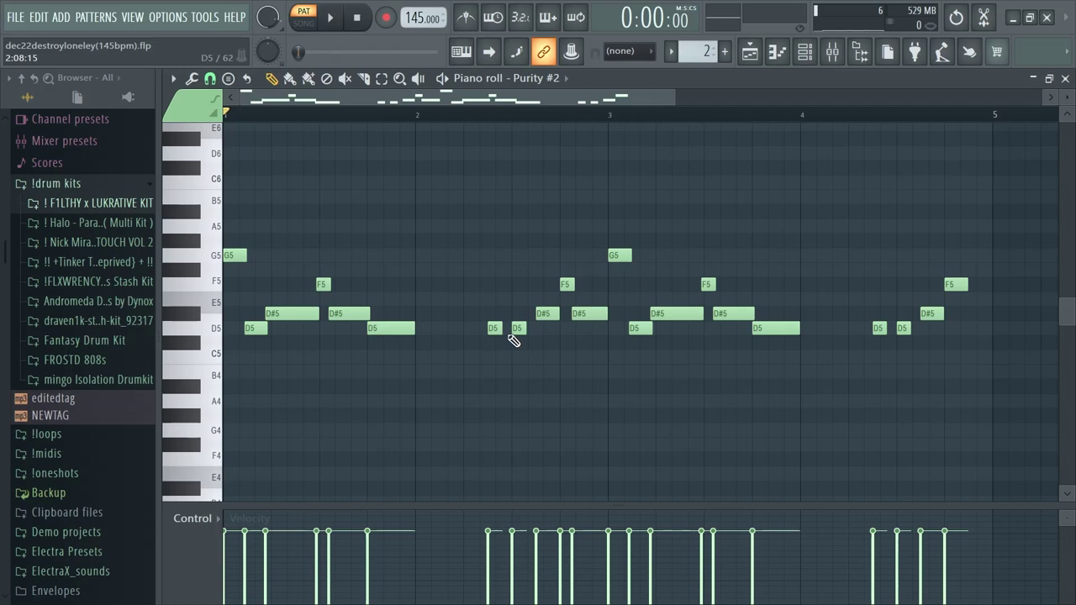
key("KP_Add")
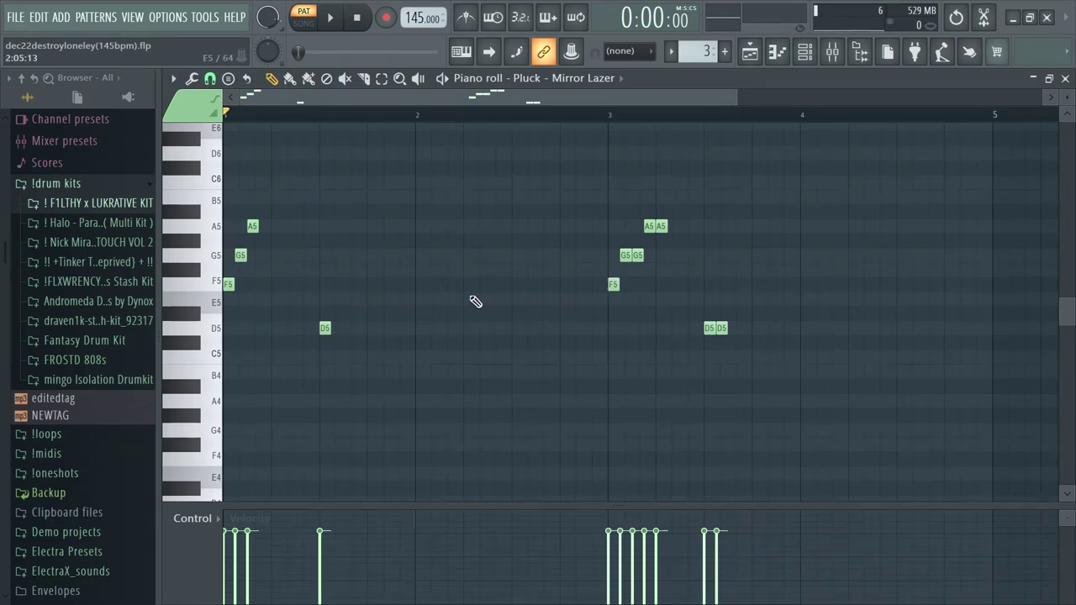
Audition the Pluck - Mirror Lazer pattern, then return to the Playlist arrangement with F5
key("space")
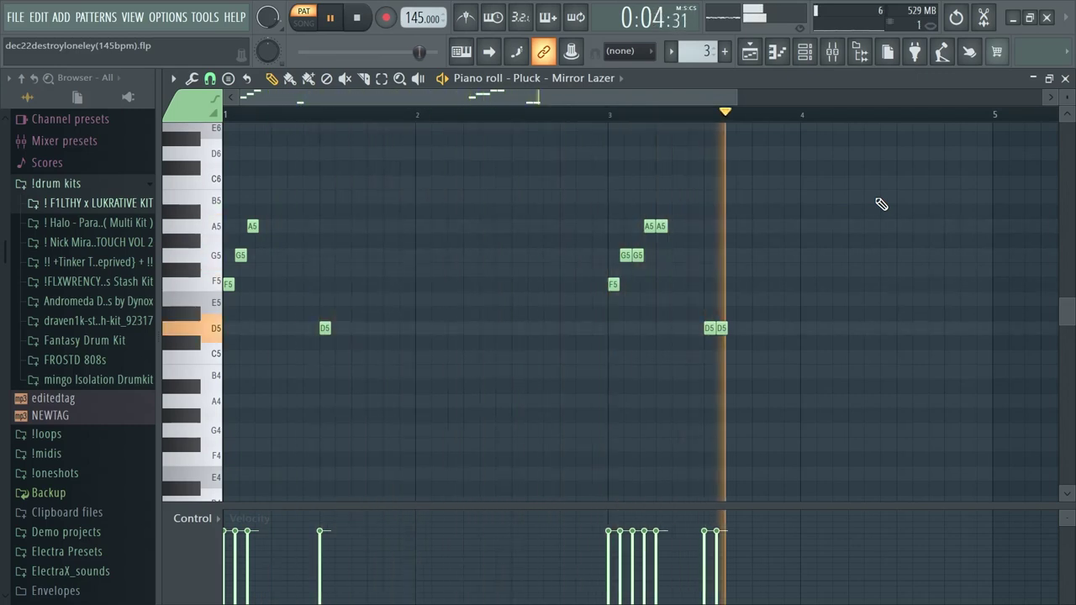
key("space")
key("F5")
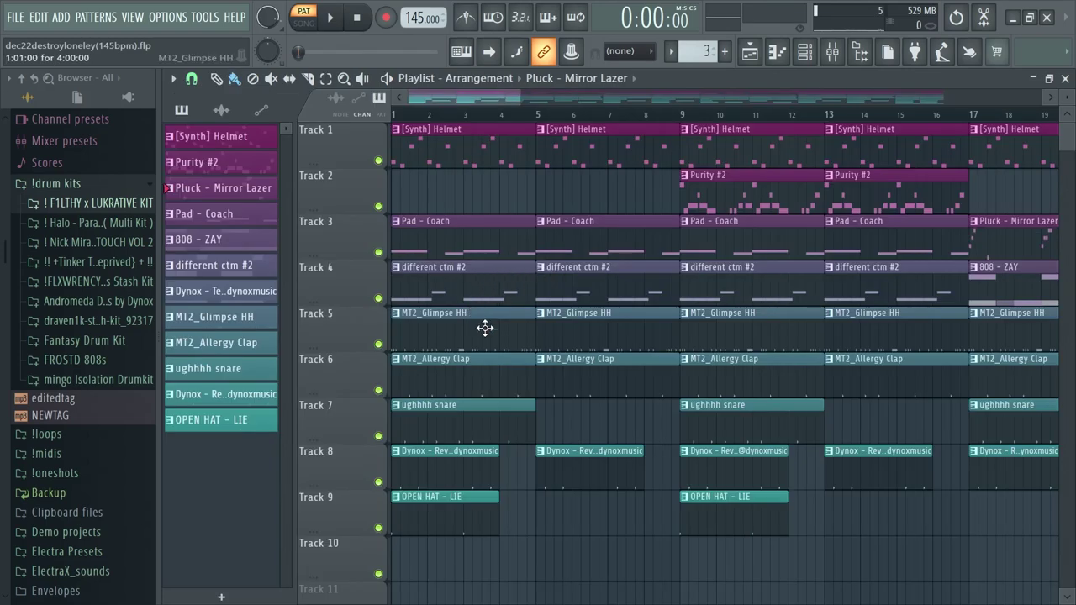
Open and audition the MT2_Glimpse HH hi-hat and MT2_Allergy Clap patterns
double_click(479, 315)
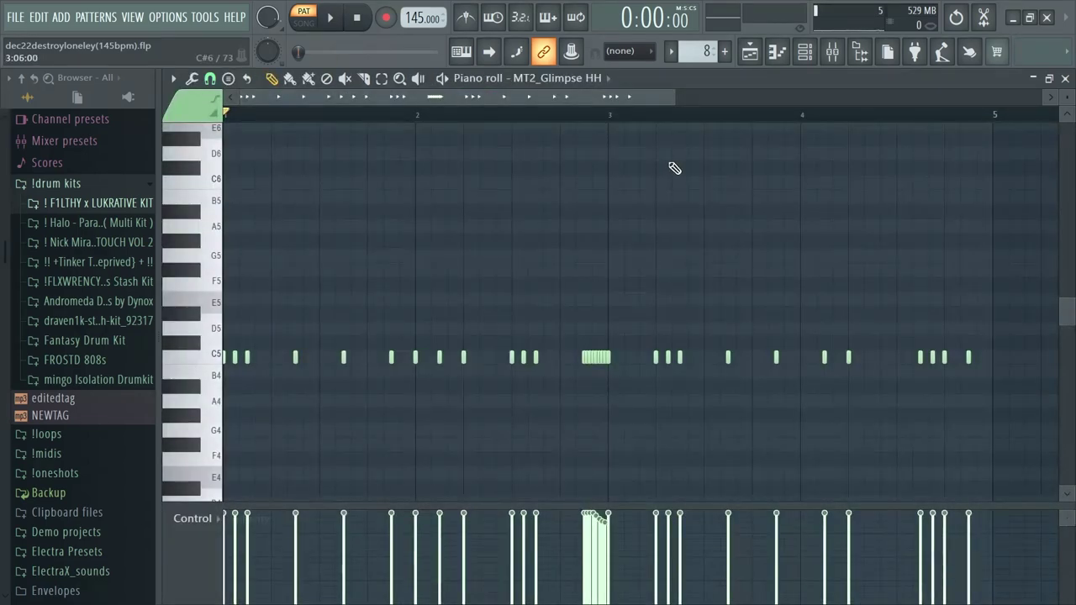
key("space")
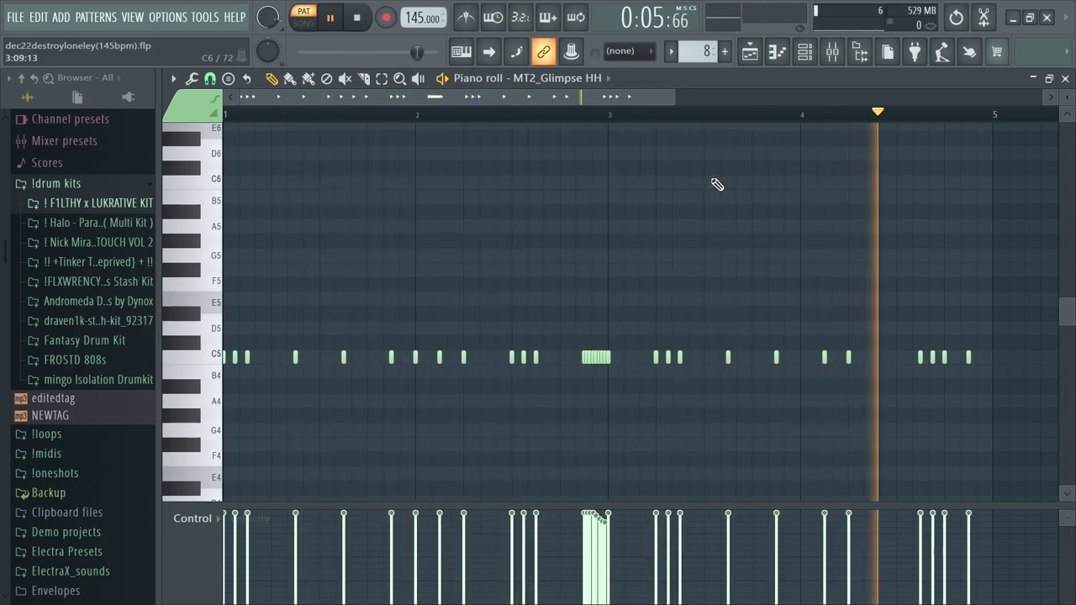
key("space")
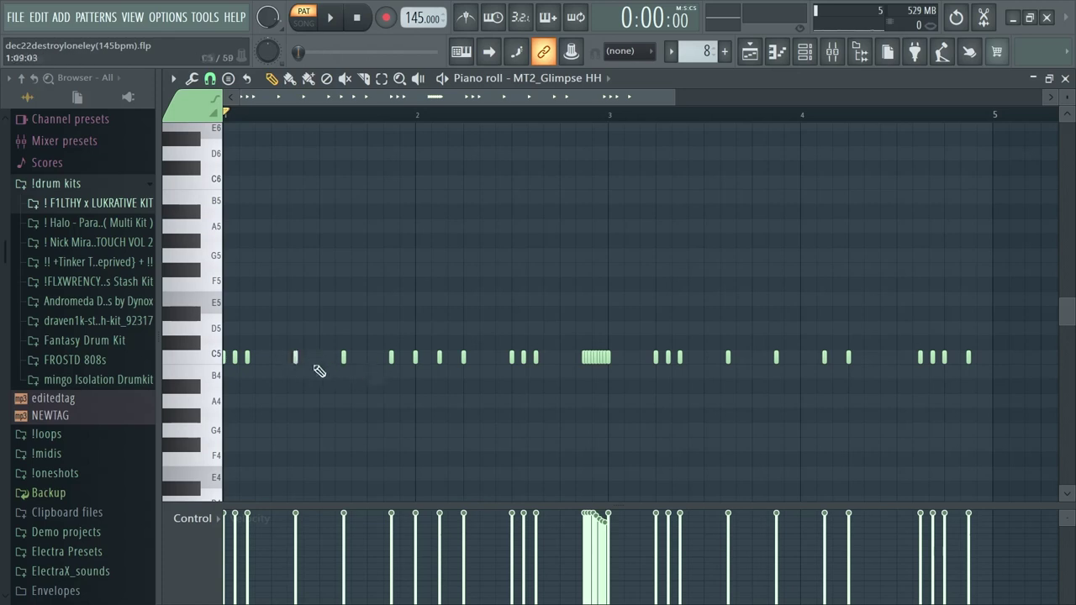
key("KP_Add")
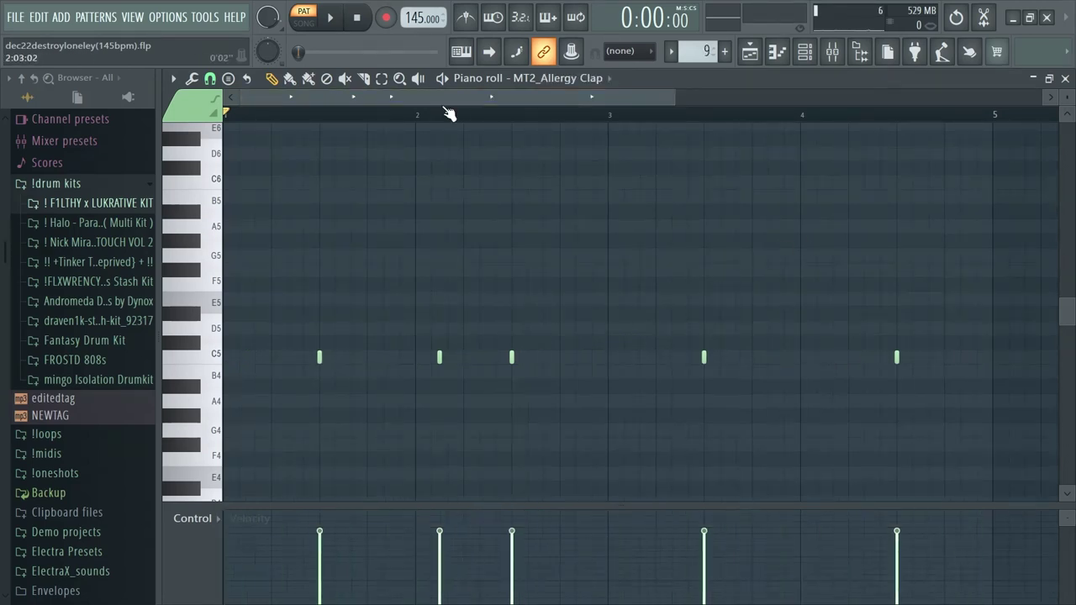
key("space")
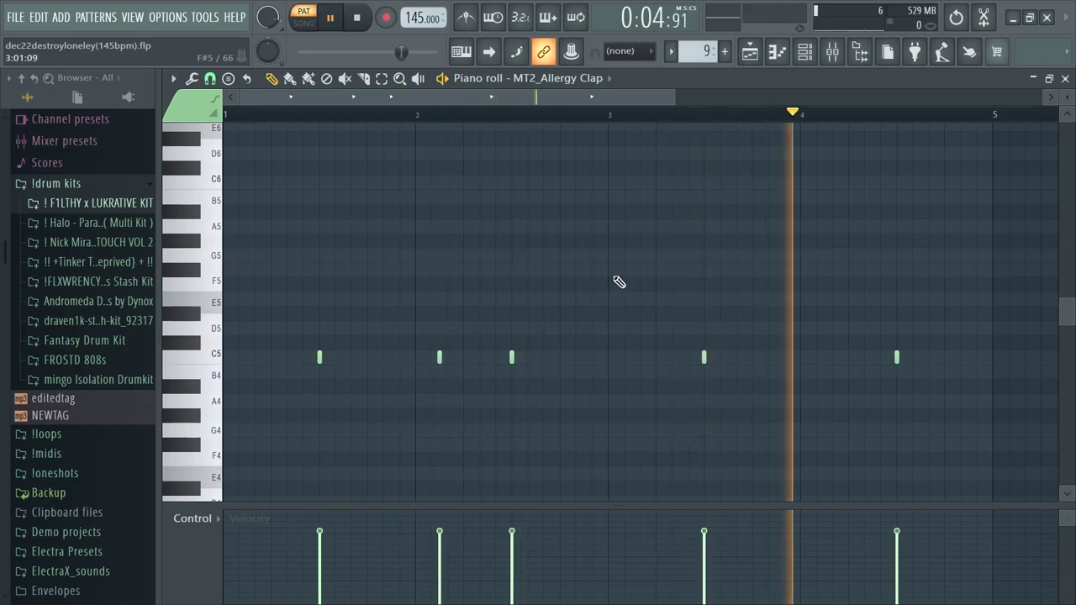
key("space")
Audition the ughhhh snare and Dynox - Reversed OpenHat patterns, then play OPEN HAT - LIE
key("KP_Add")
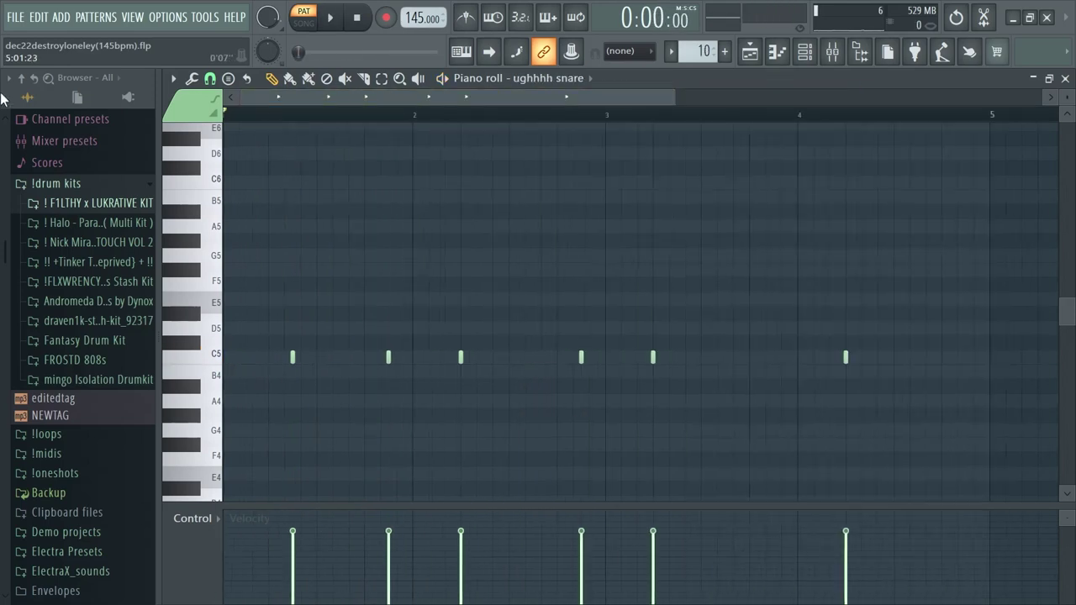
key("space")
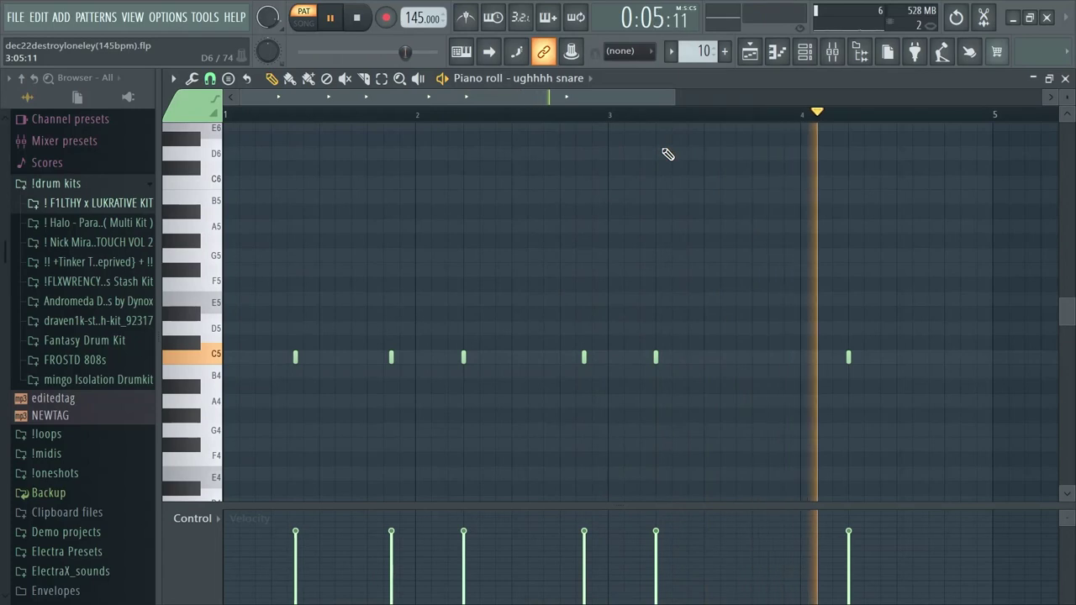
key("space")
key("KP_Add")
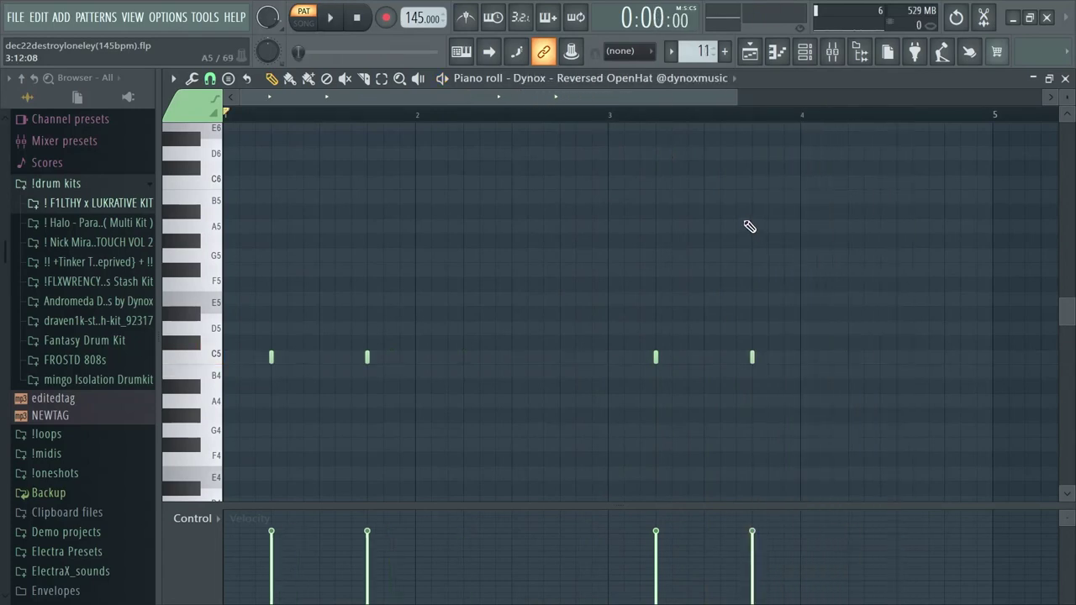
key("space")
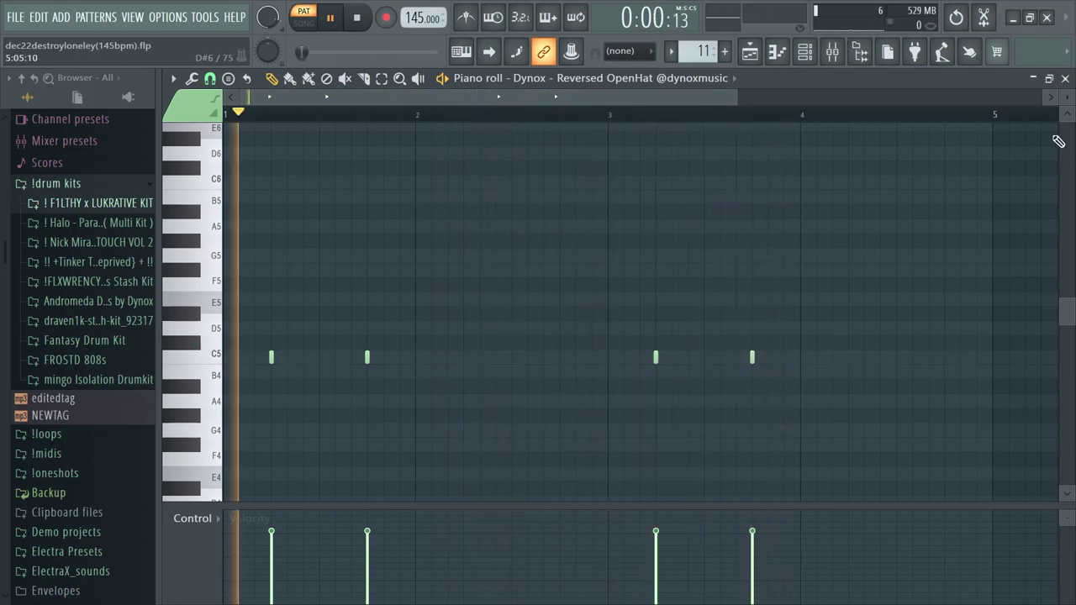
key("space")
key("KP_Add")
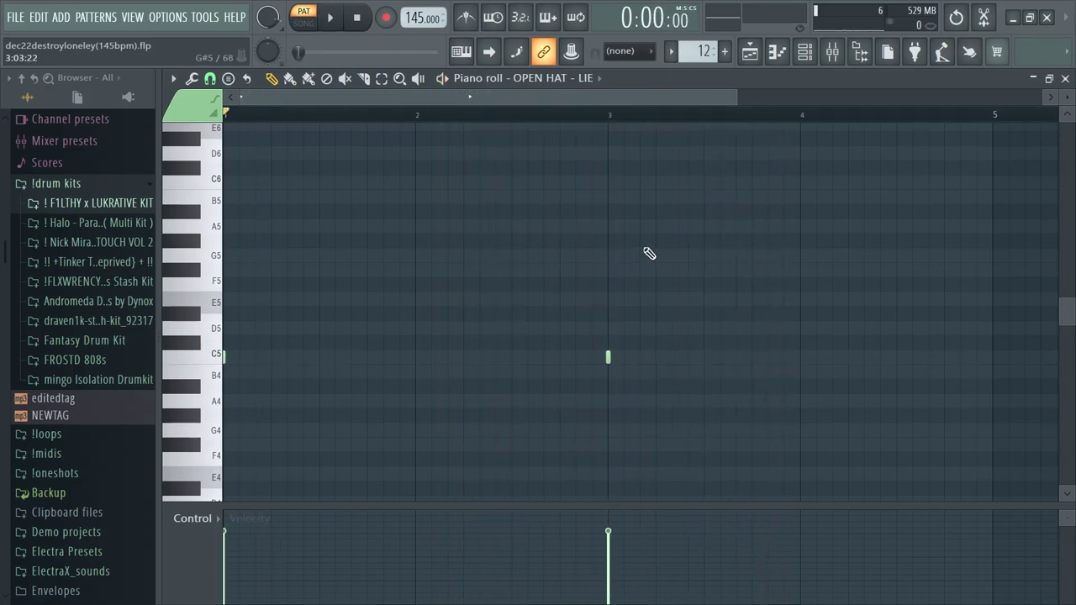
key("space")
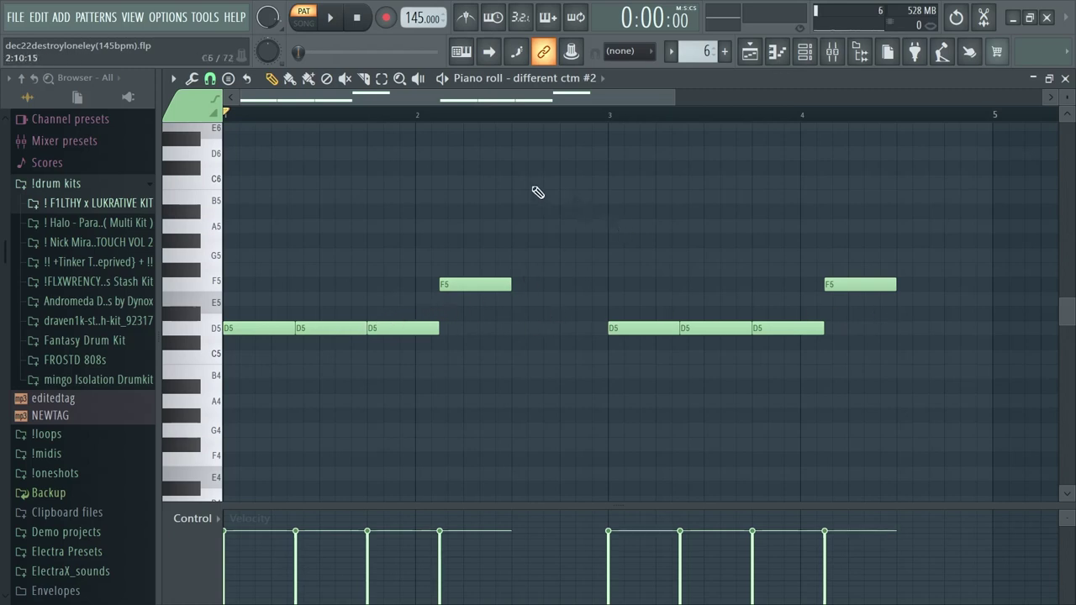
Play back the different ctm #2 melody, then step down to the zBonus - Arcteryx Sub 808 pattern
key("space")
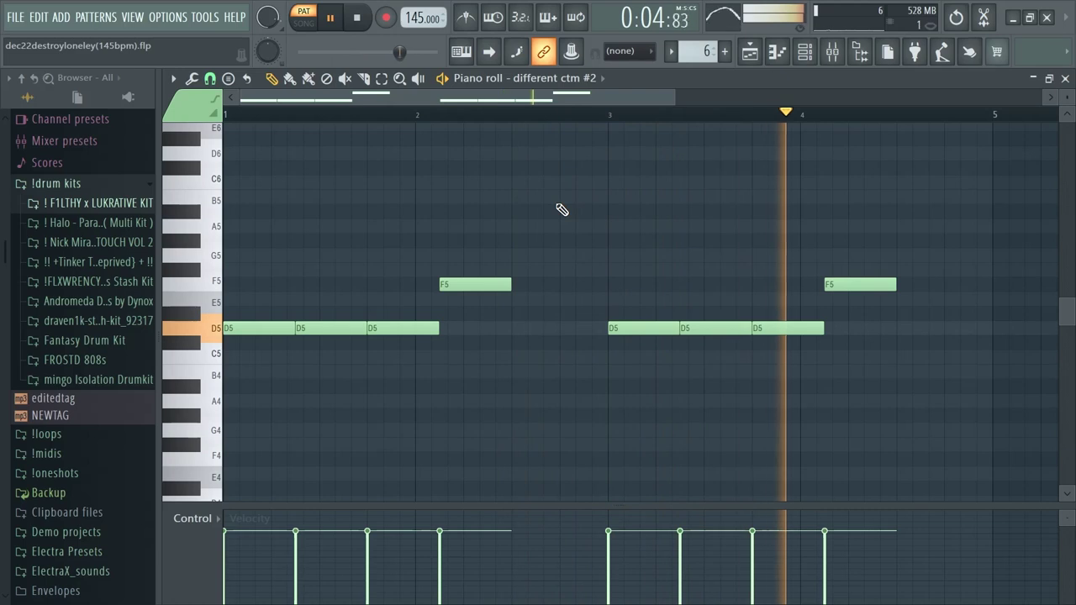
key("space")
key("KP_Subtract")
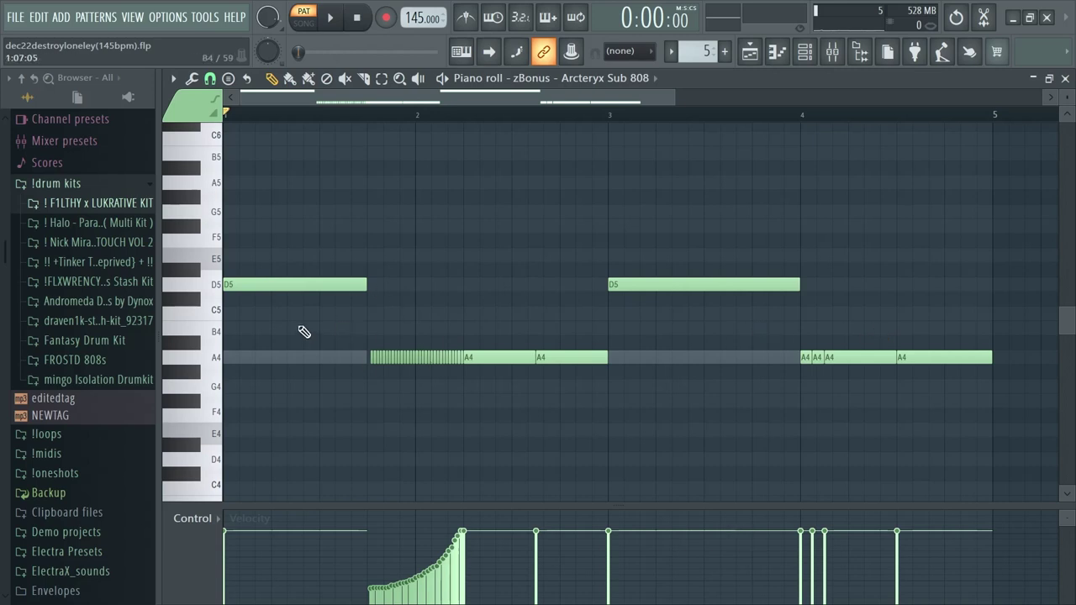
key("KP_Add")
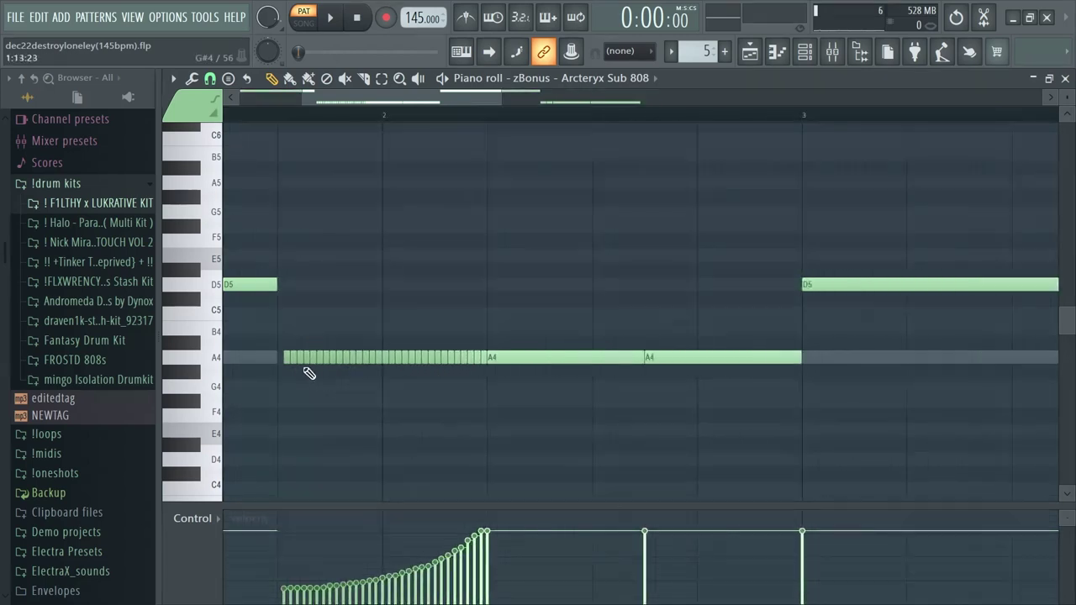
scroll(684, 353, "down", 4)
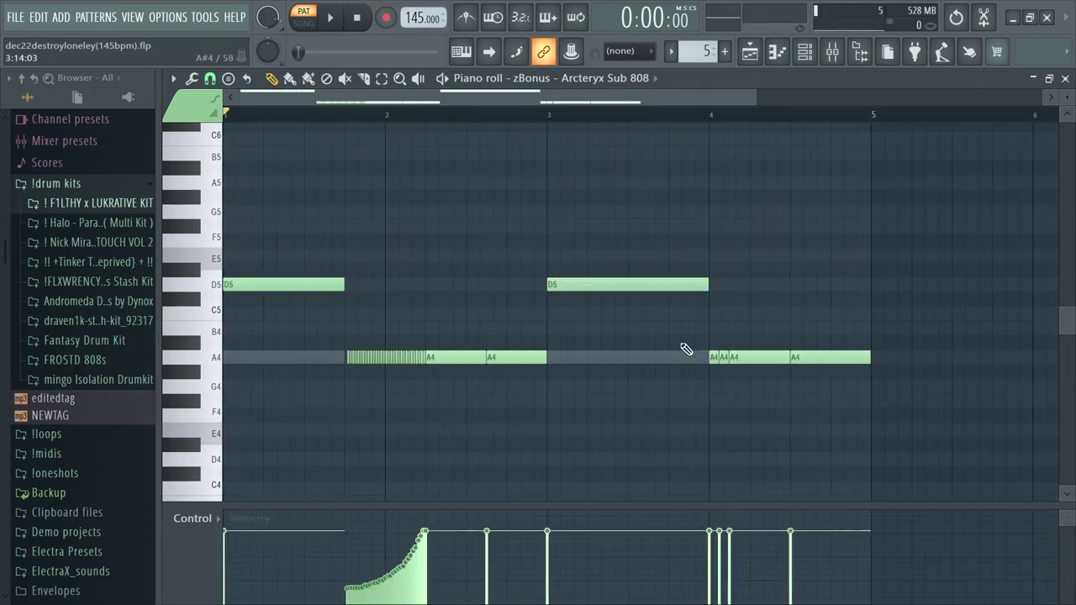
key("space")
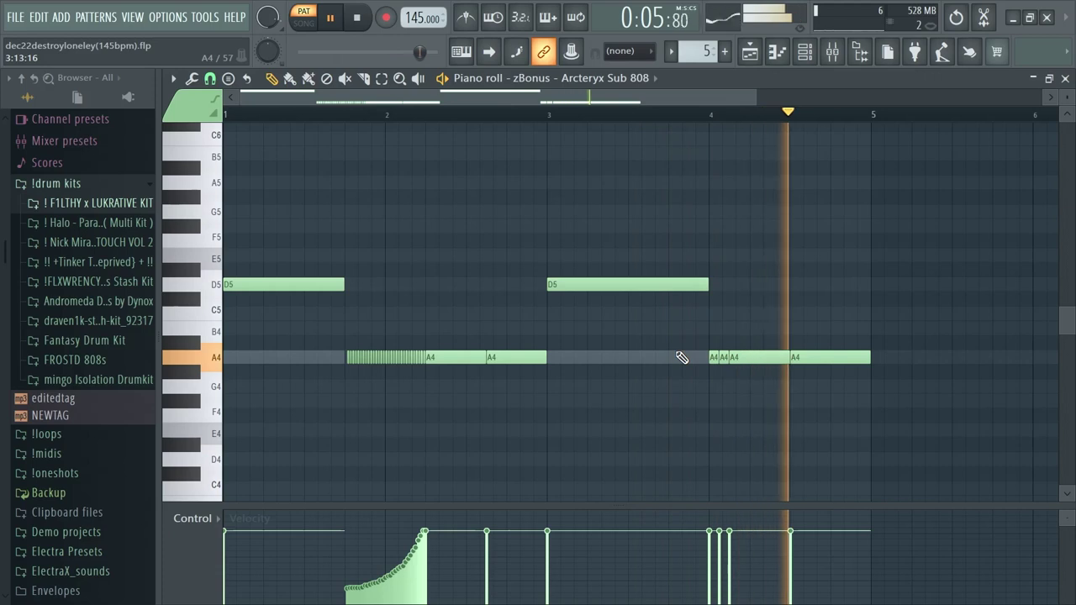
key("space")
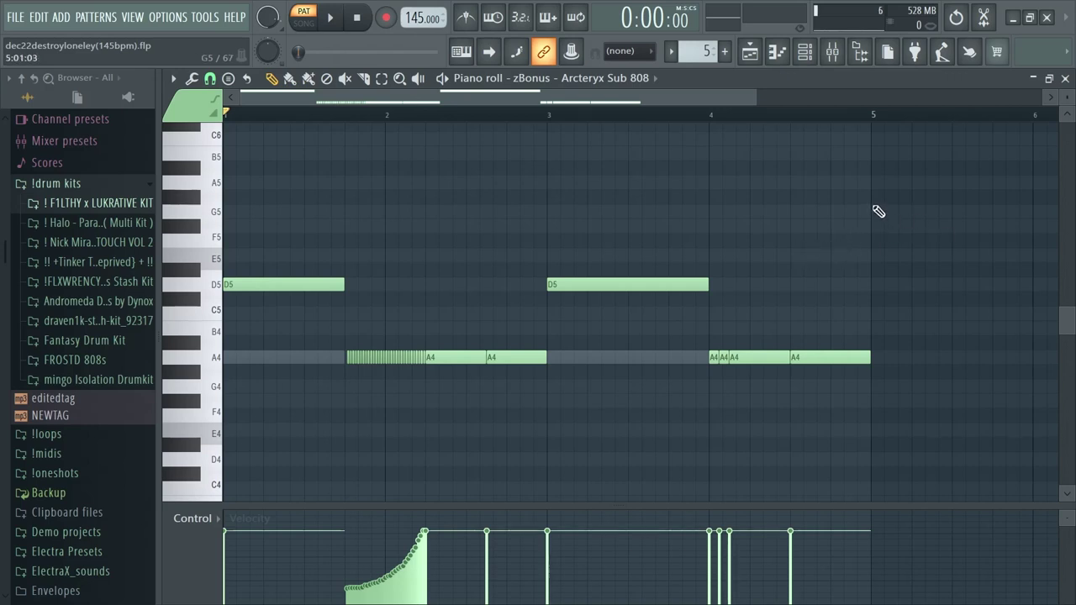
left_click(1065, 78)
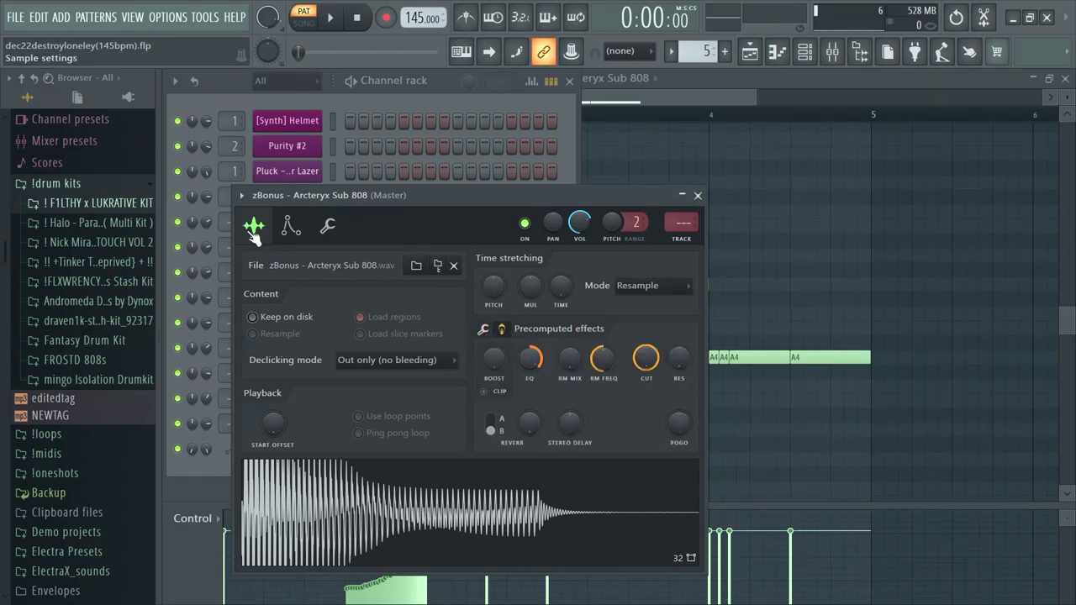
Check the 808 channel's Envelope and Misc settings, then bring up the Mixer with F9
left_click(290, 225)
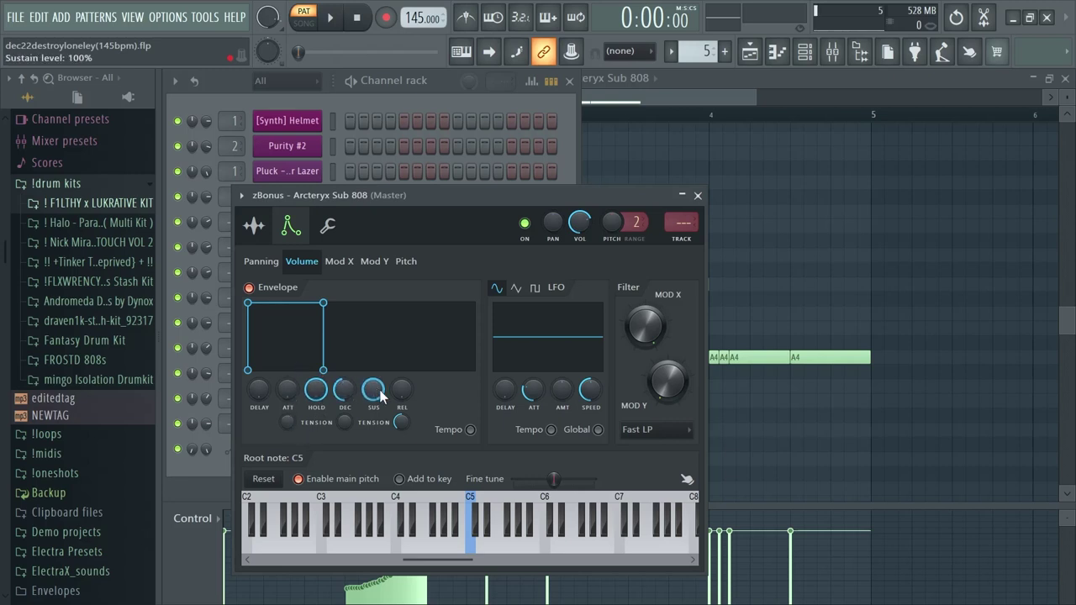
left_click(327, 225)
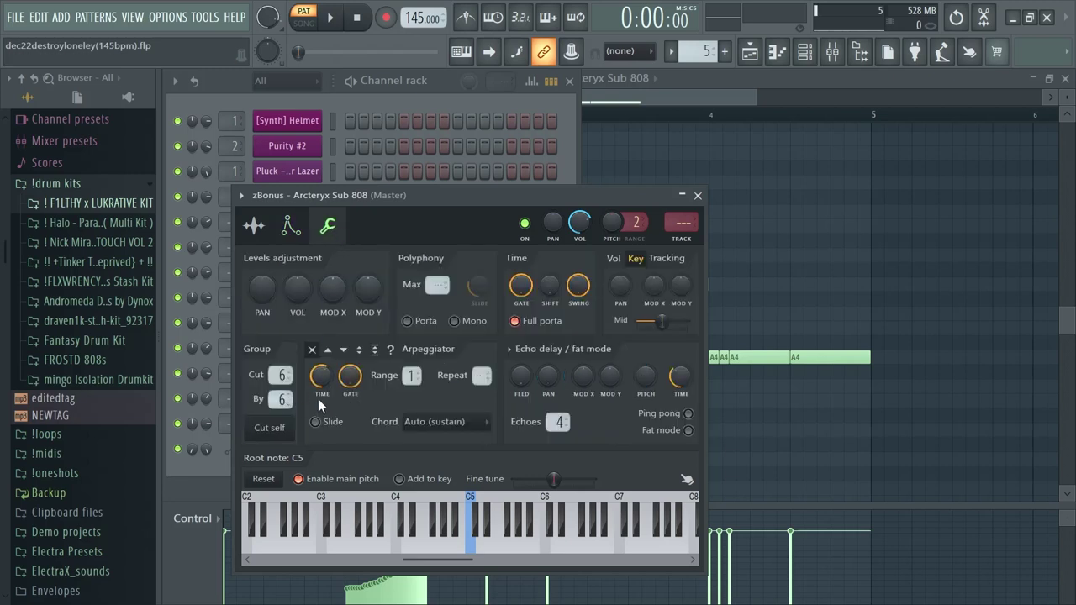
key("F9")
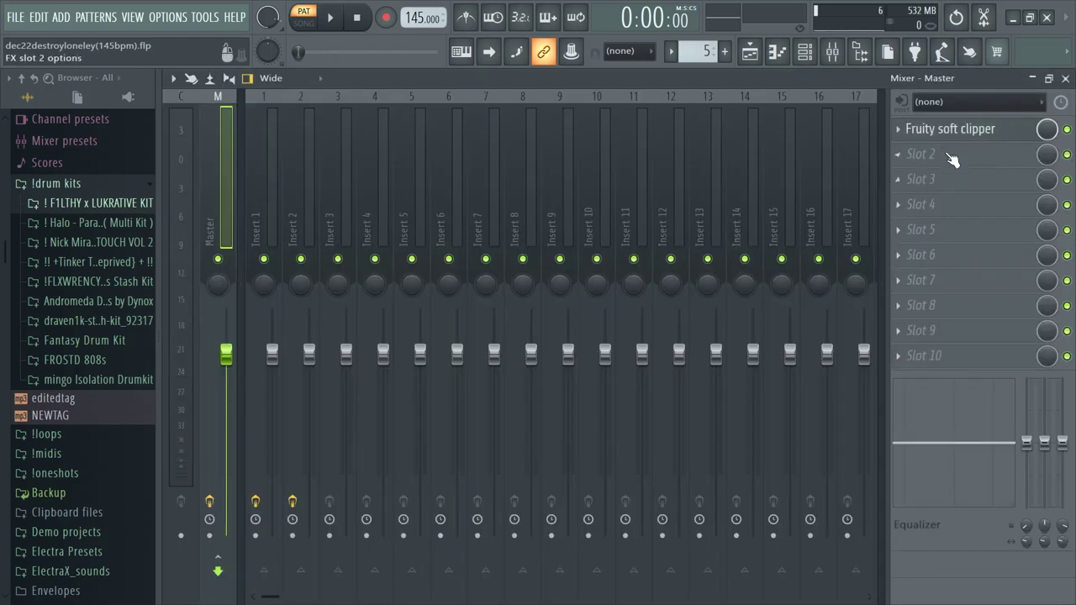
Inspect Insert 1's Parametric EQ 2 and Insert 2's EQ and Fruity Reeverb 2, then return to the Playlist
key("Right")
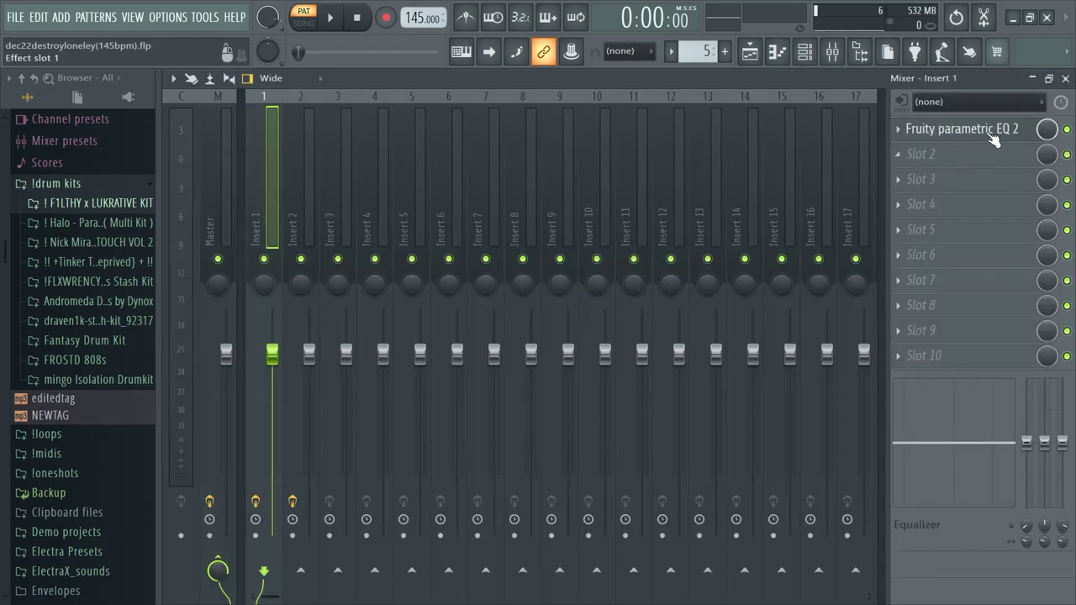
left_click(946, 132)
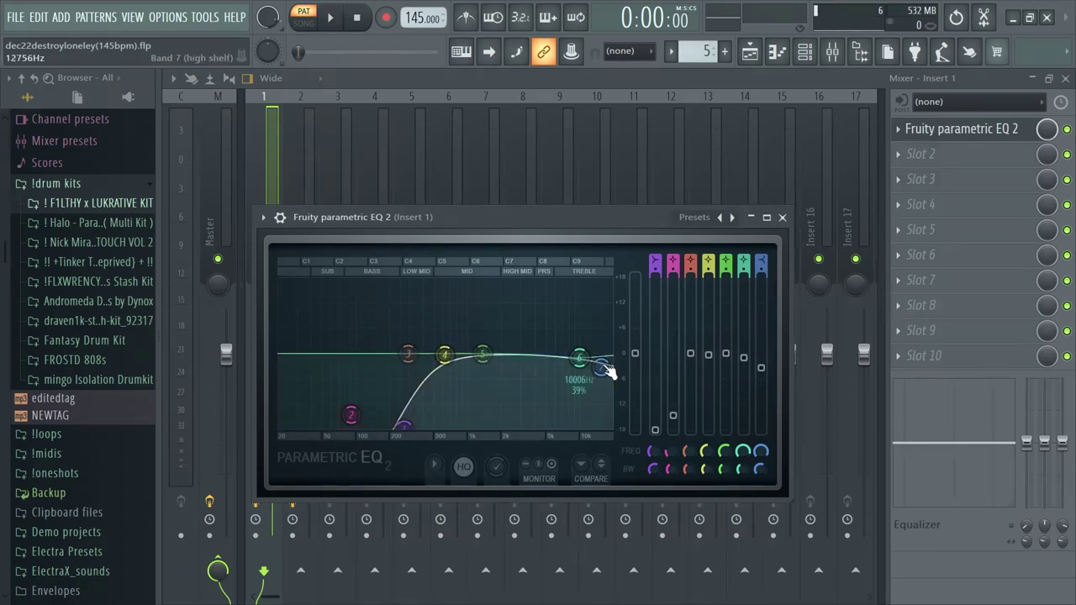
key("Right")
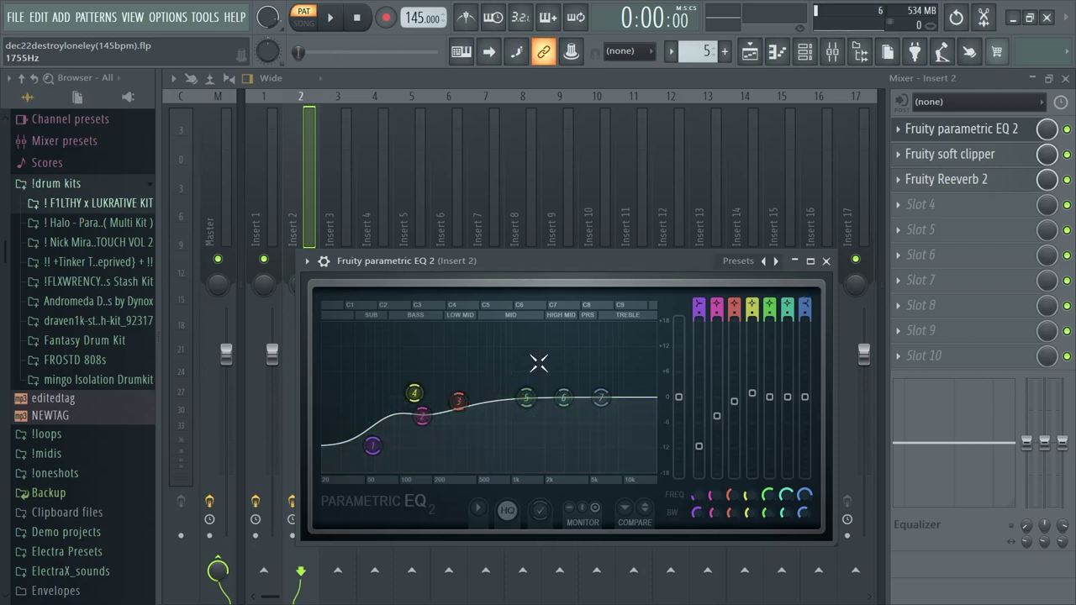
left_click(826, 262)
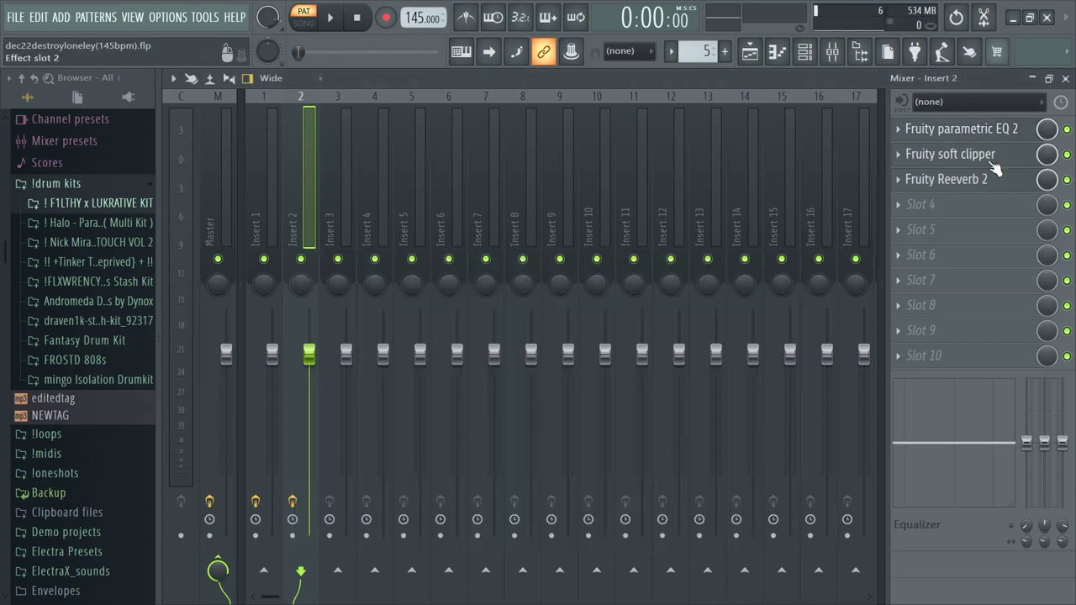
left_click(983, 177)
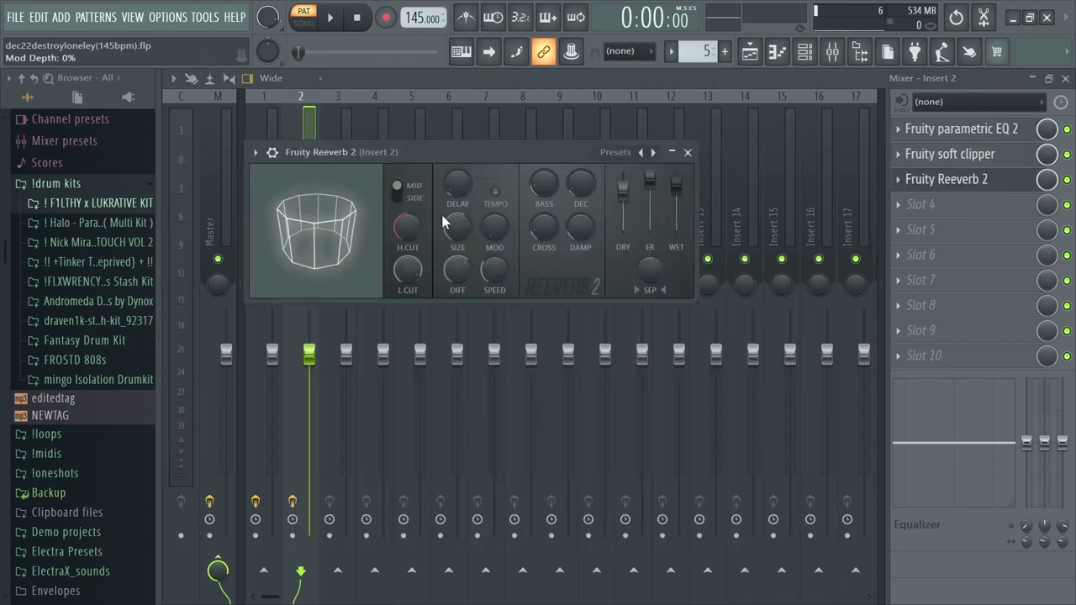
key("F5")
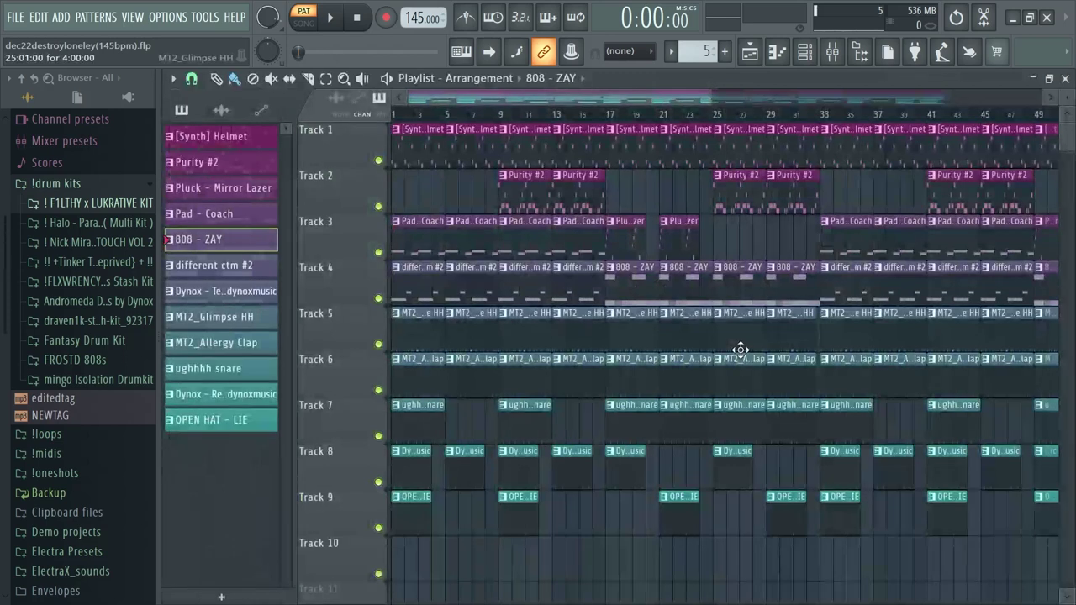